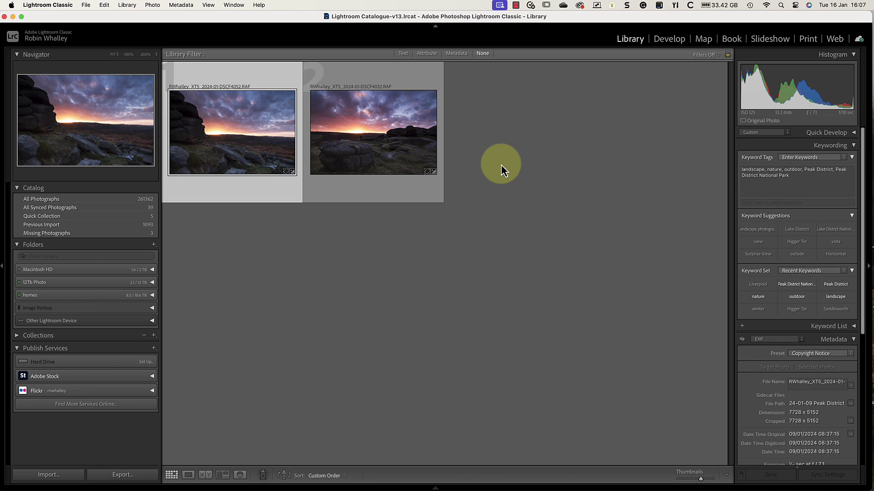
# Step: Open the moorland sunset photo in the Develop module and close the About Lightroom Classic screen
pyautogui.click(668, 44)
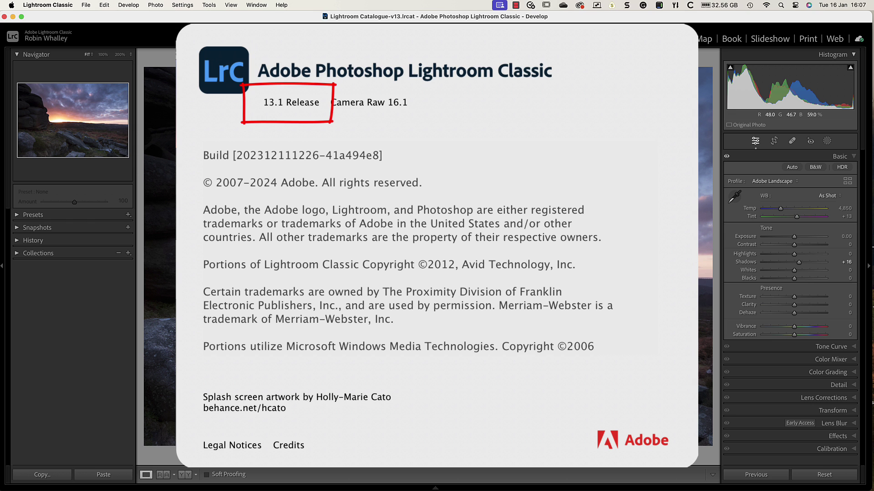
pyautogui.click(534, 196)
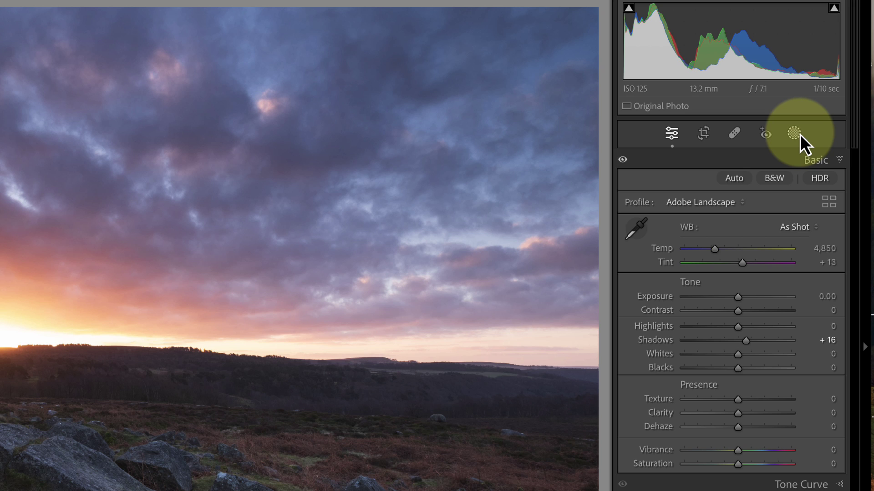
# Step: Add a new Select Objects mask set to rectangle selection mode
pyautogui.click(794, 134)
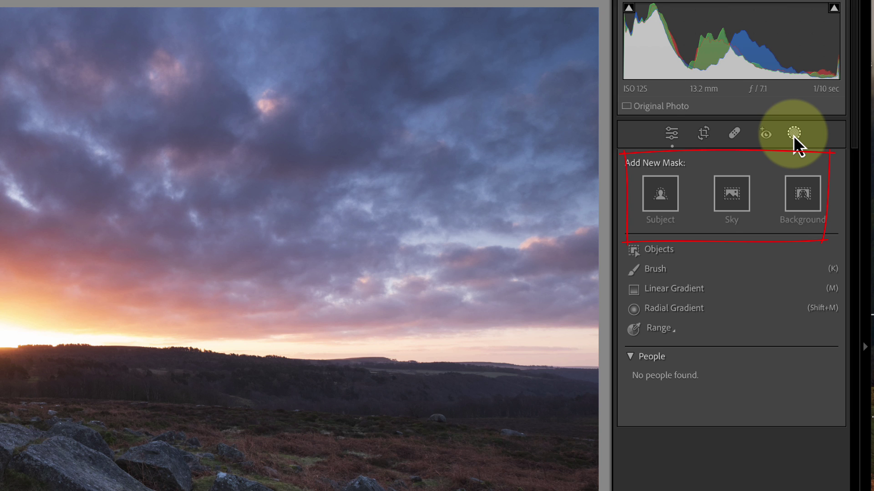
pyautogui.click(676, 252)
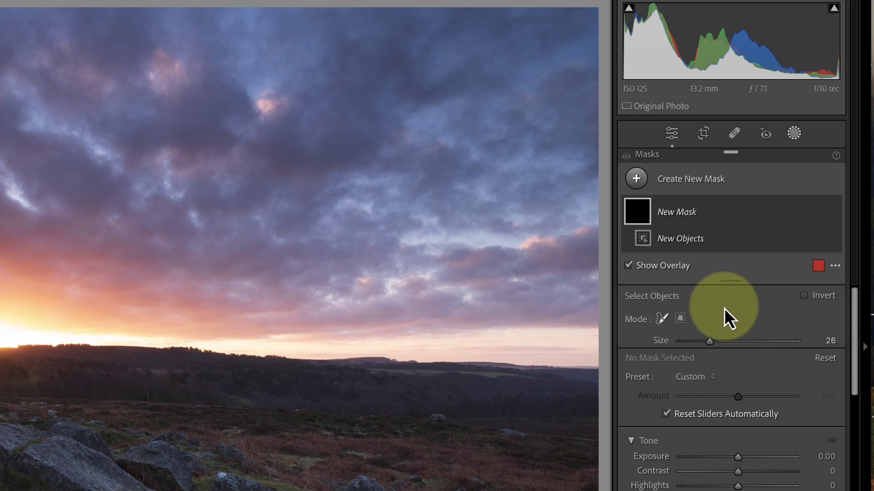
pyautogui.click(682, 321)
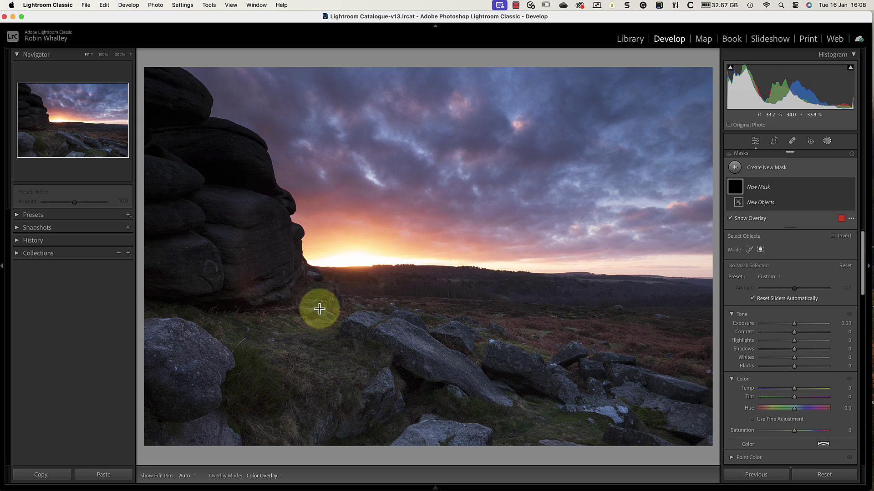
# Step: Draw a box around the large left gritstone rock so it becomes Object 1 in Mask 1
pyautogui.moveTo(320, 309); pyautogui.dragTo(122, 66)
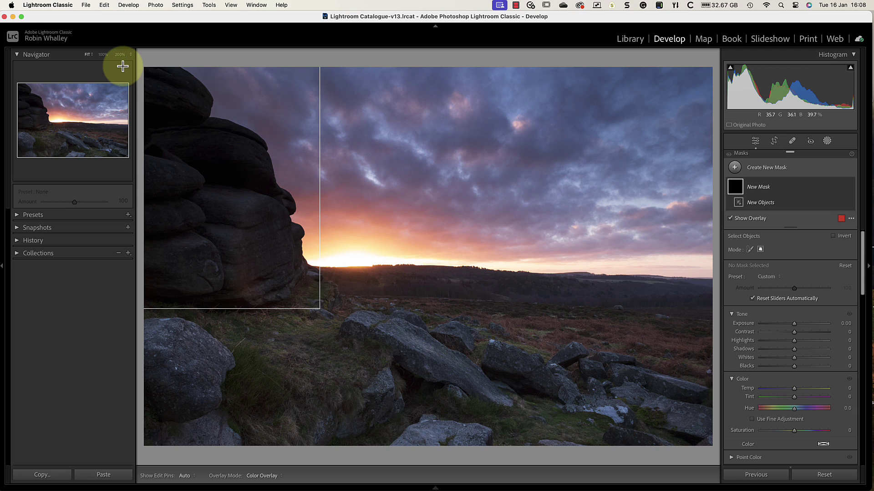
pyautogui.moveTo(122, 65); pyautogui.dragTo(123, 67)
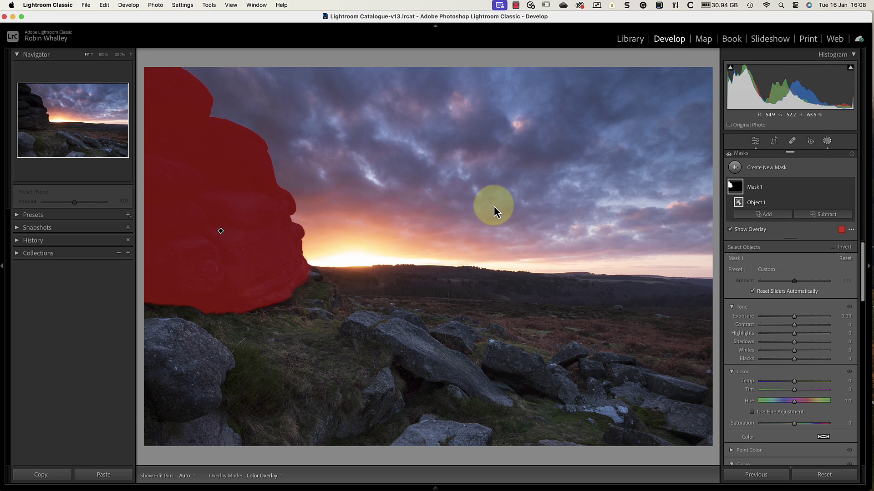
# Step: Inspect the rock's top edge at 200%, return to Fit, and set Mask 1 Exposure to +2.14
pyautogui.click(120, 55)
pyautogui.moveTo(104, 140); pyautogui.dragTo(34, 92)
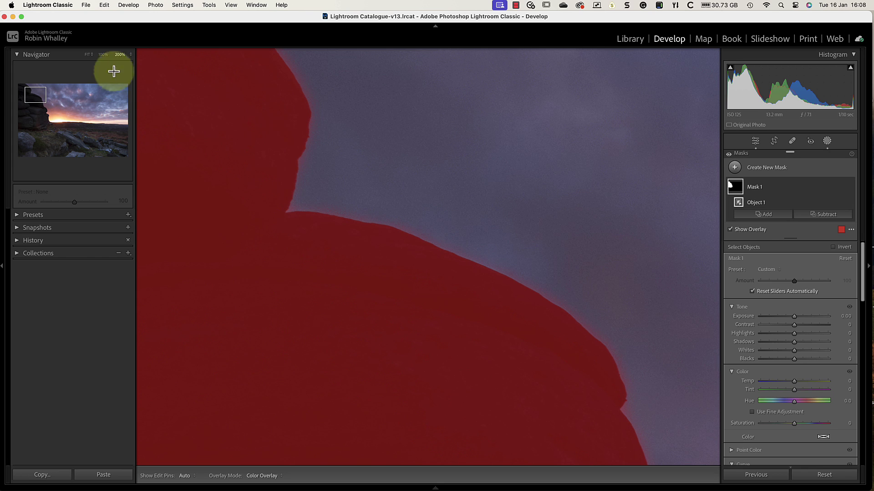
pyautogui.click(87, 55)
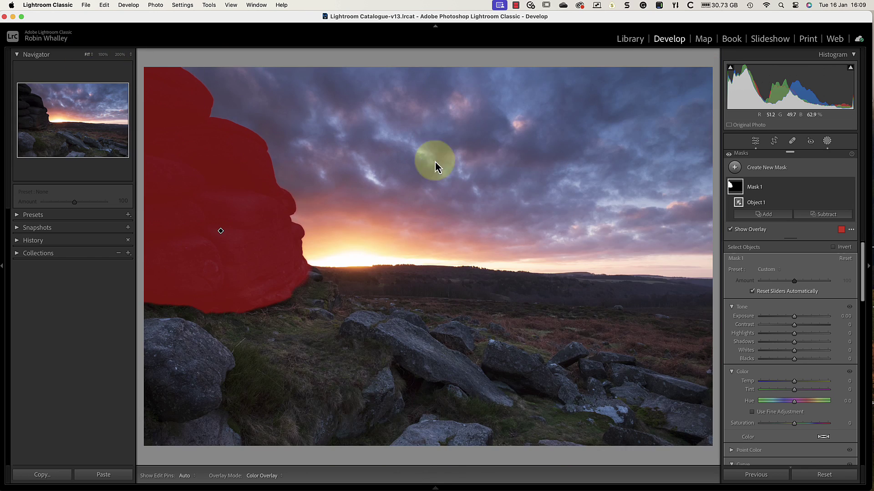
pyautogui.moveTo(794, 316); pyautogui.dragTo(813, 319)
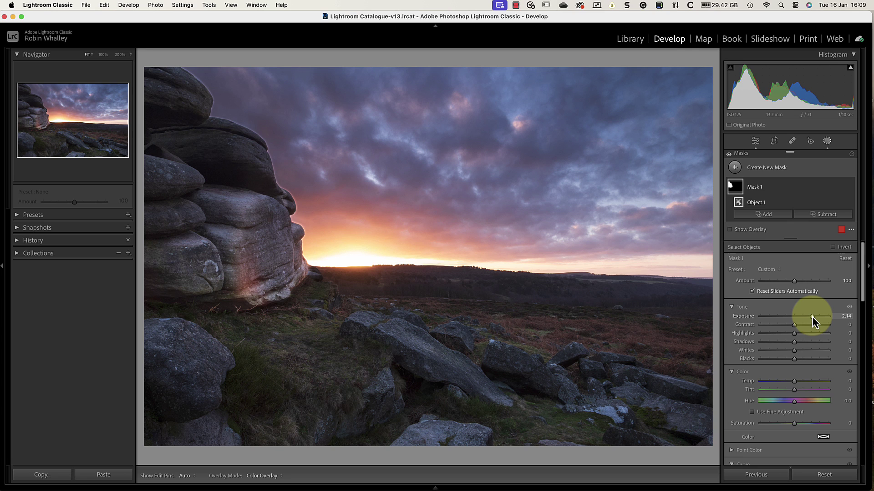
# Step: Reset Mask 1 Exposure to 0, show the overlay, and subtract the sky using Select Sky
pyautogui.doubleClick(812, 316)
pyautogui.press('o')
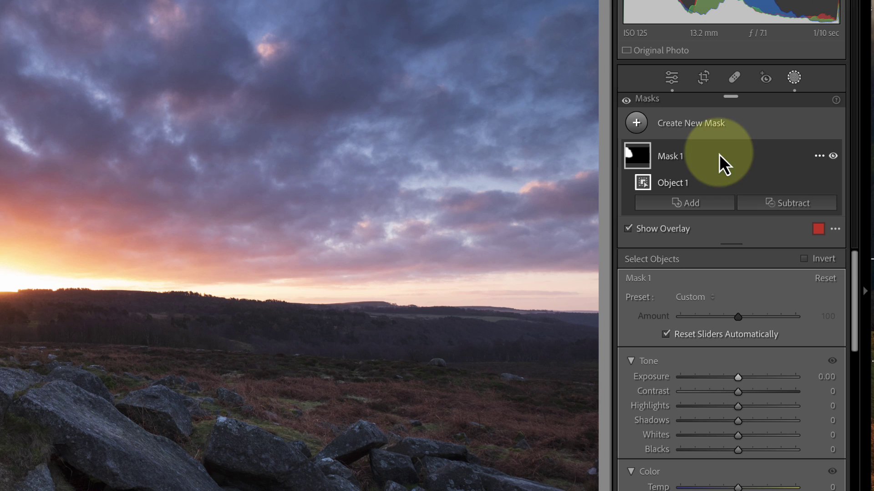
pyautogui.click(775, 207)
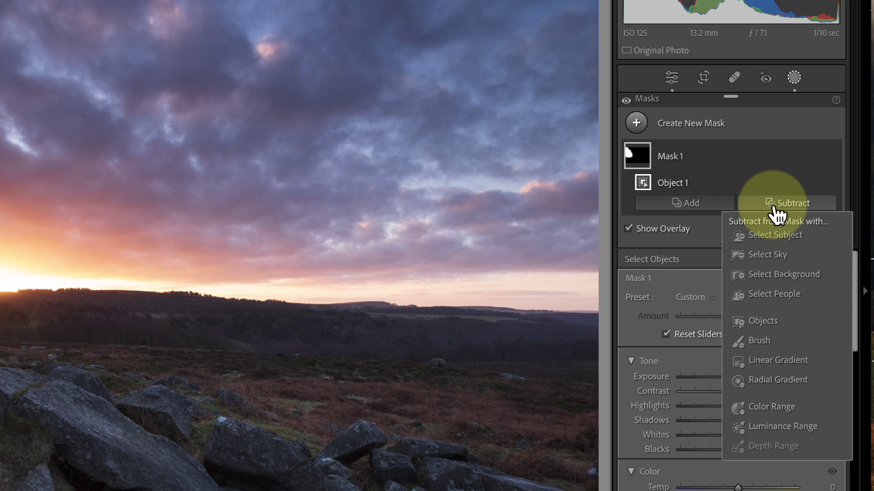
pyautogui.click(776, 256)
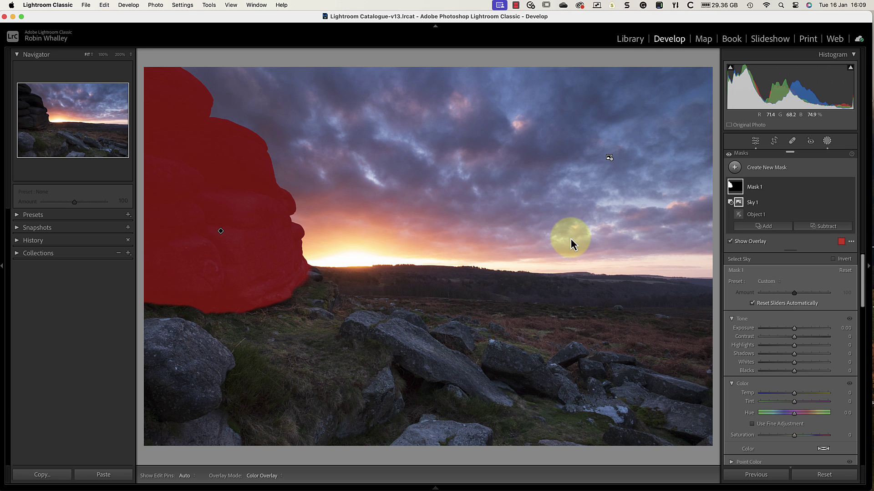
pyautogui.click(120, 55)
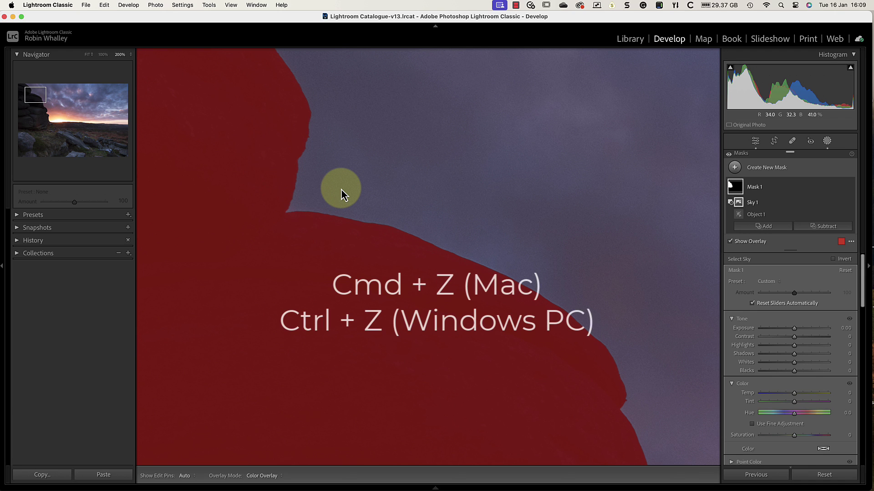
pyautogui.press('super+z')
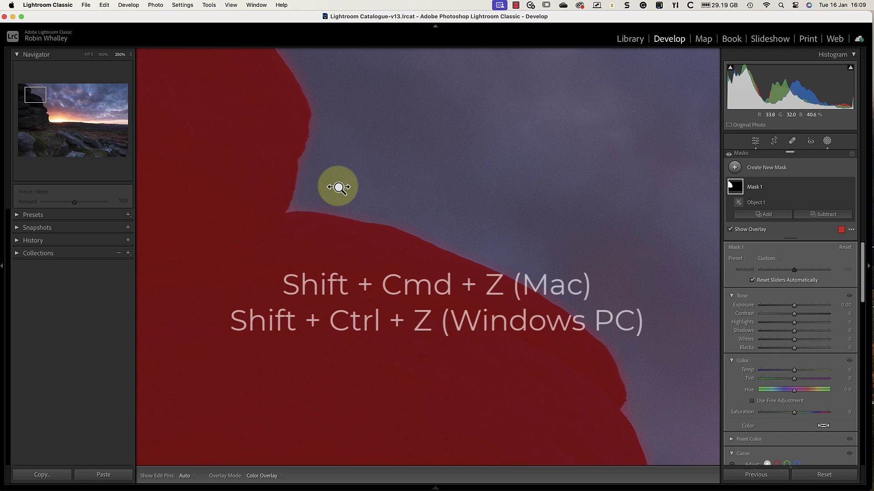
pyautogui.press('shift+super+z')
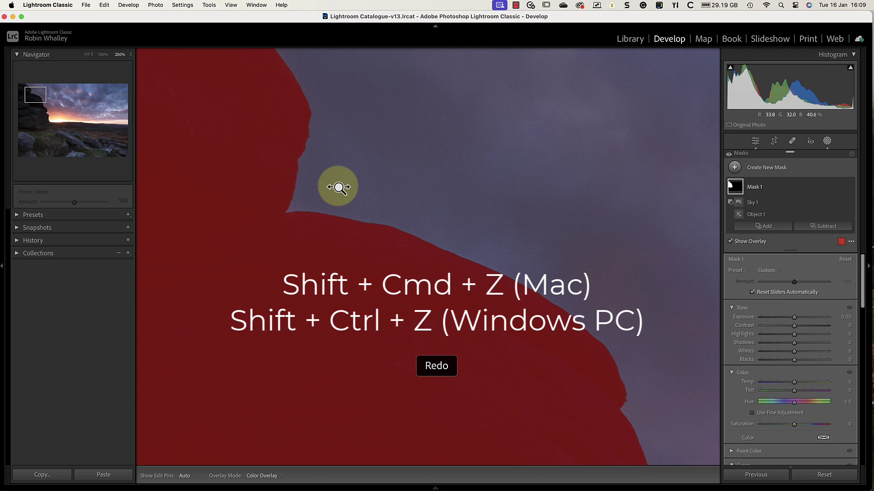
pyautogui.click(86, 54)
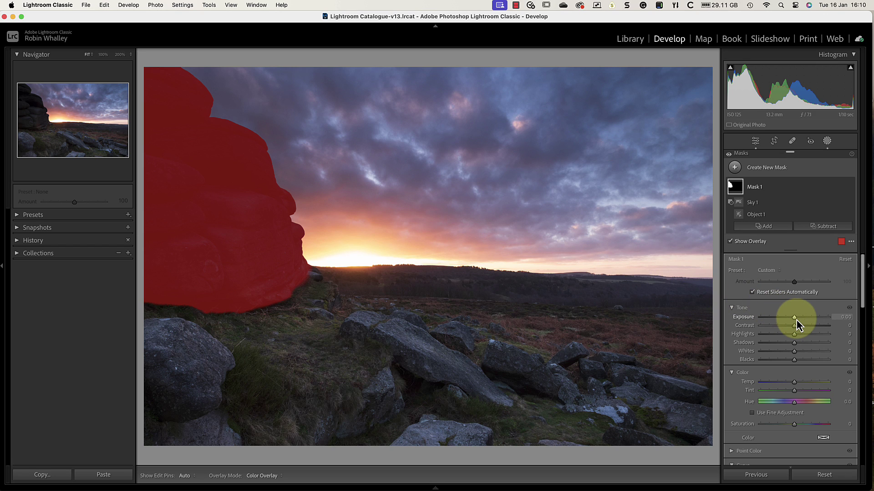
# Step: Hide the mask overlay and set Mask 1 Exposure to +0.75
pyautogui.press('o')
pyautogui.moveTo(796, 320); pyautogui.dragTo(802, 320)
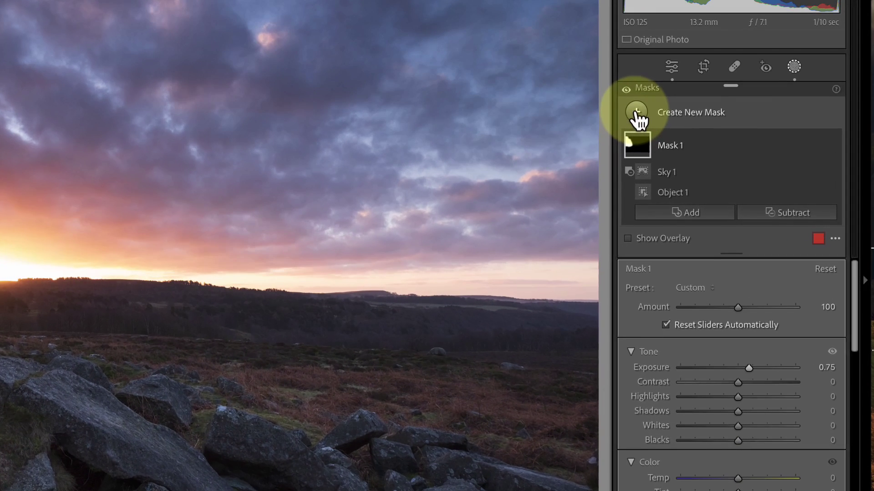
# Step: Create Mask 2 by brushing Select Objects, size about 12, over the top of the left rock
pyautogui.click(647, 118)
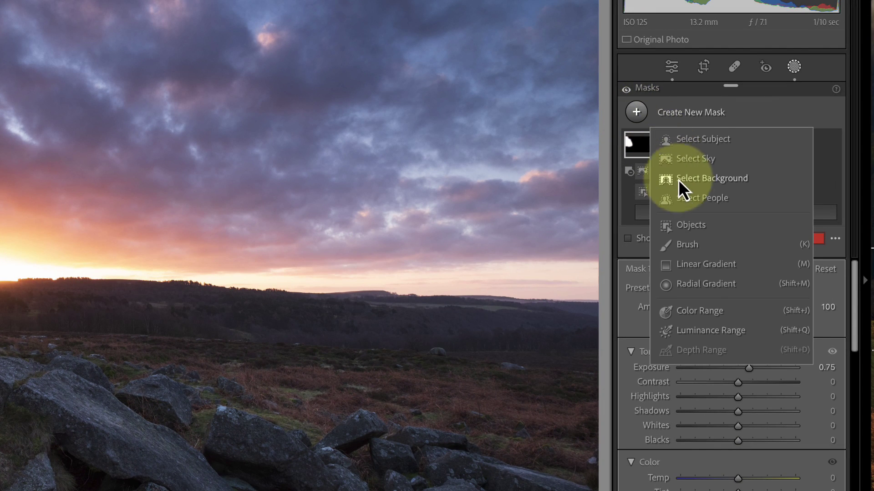
pyautogui.click(690, 224)
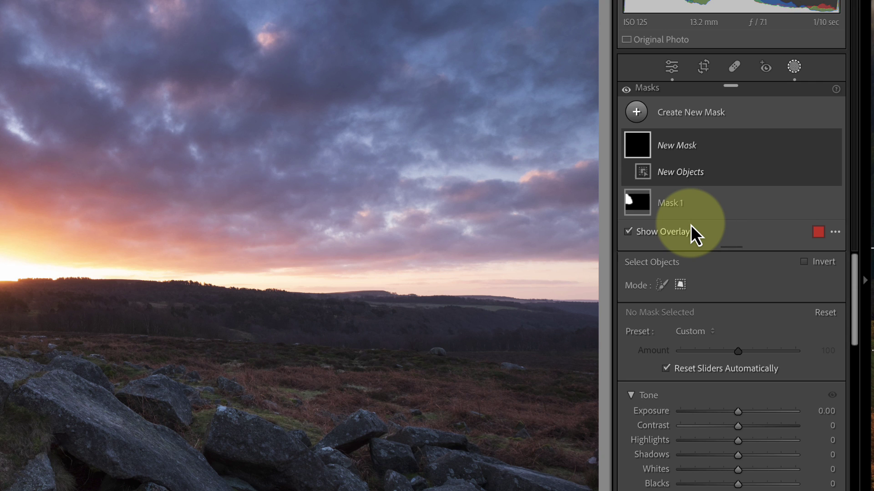
pyautogui.click(662, 287)
pyautogui.moveTo(709, 309)
pyautogui.mouseDown()
pyautogui.moveTo(693, 312)
pyautogui.moveTo(715, 313)
pyautogui.moveTo(707, 315)
pyautogui.mouseUp()
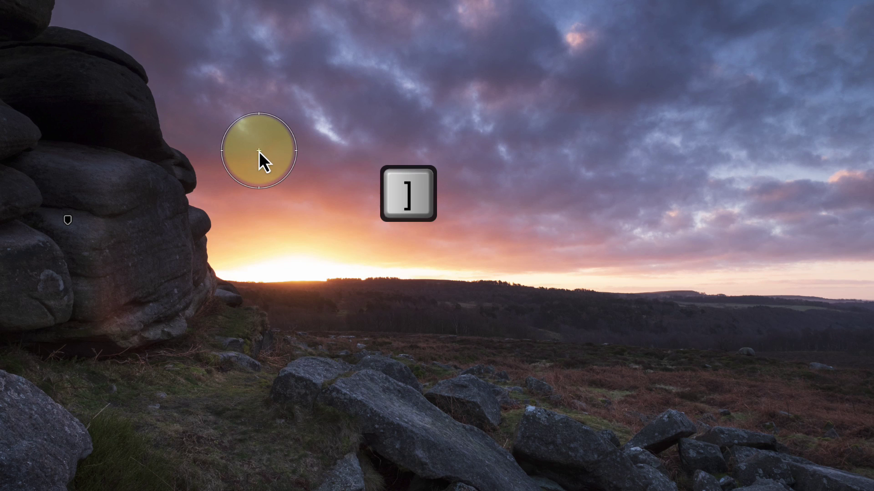
pyautogui.press('[')
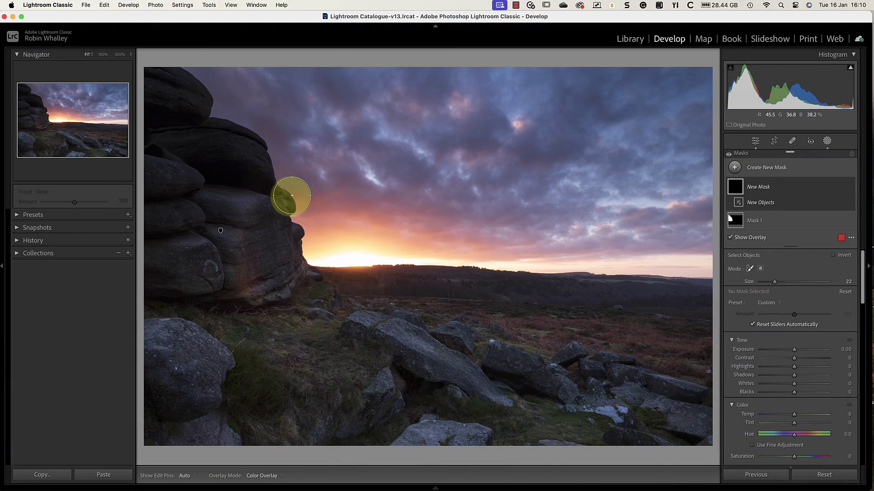
pyautogui.moveTo(269, 185)
pyautogui.mouseDown()
pyautogui.moveTo(252, 144)
pyautogui.moveTo(221, 128)
pyautogui.moveTo(194, 85)
pyautogui.moveTo(158, 79)
pyautogui.moveTo(145, 98)
pyautogui.moveTo(138, 176)
pyautogui.moveTo(178, 157)
pyautogui.moveTo(188, 167)
pyautogui.moveTo(168, 175)
pyautogui.moveTo(248, 181)
pyautogui.moveTo(233, 161)
pyautogui.moveTo(179, 142)
pyautogui.moveTo(160, 124)
pyautogui.moveTo(181, 102)
pyautogui.moveTo(175, 134)
pyautogui.mouseUp()
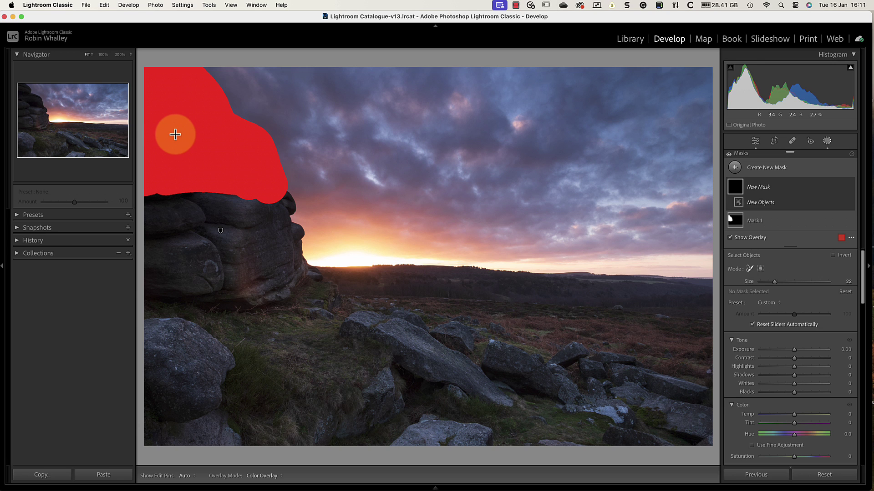
pyautogui.moveTo(175, 134); pyautogui.dragTo(175, 132)
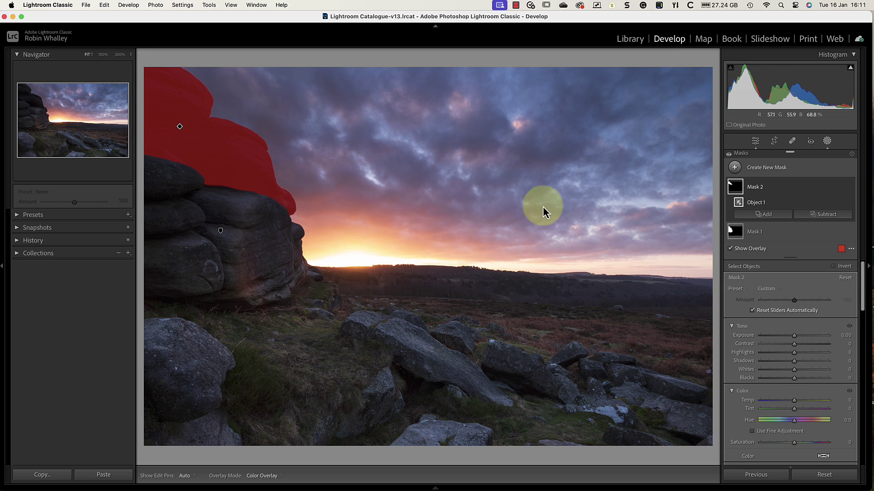
# Step: Add Object 2 to Mask 2 by brushing over the rock's lower-left part
pyautogui.click(751, 216)
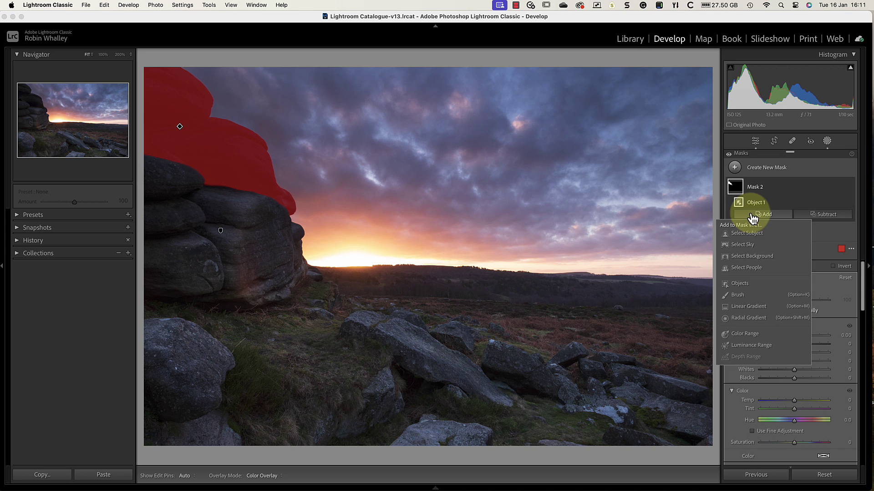
pyautogui.click(739, 284)
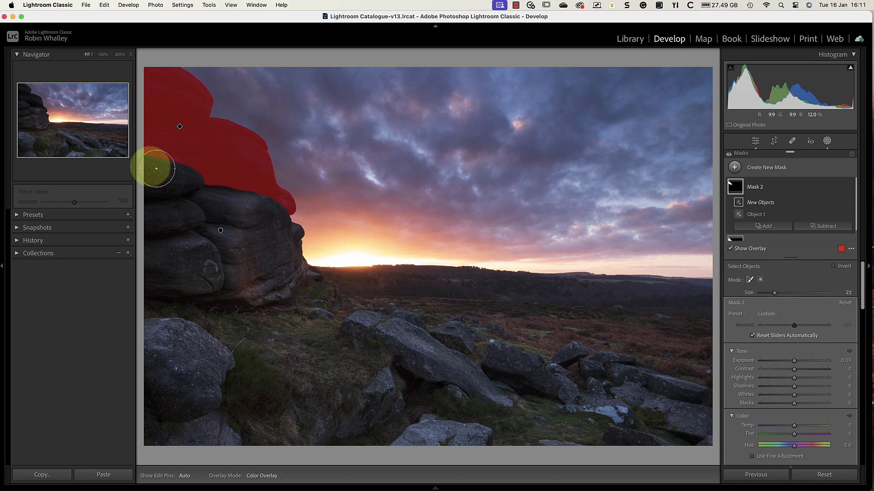
pyautogui.moveTo(148, 164)
pyautogui.mouseDown()
pyautogui.moveTo(198, 180)
pyautogui.moveTo(142, 197)
pyautogui.moveTo(158, 218)
pyautogui.moveTo(189, 223)
pyautogui.moveTo(195, 219)
pyautogui.moveTo(160, 201)
pyautogui.moveTo(176, 191)
pyautogui.moveTo(180, 201)
pyautogui.mouseUp()
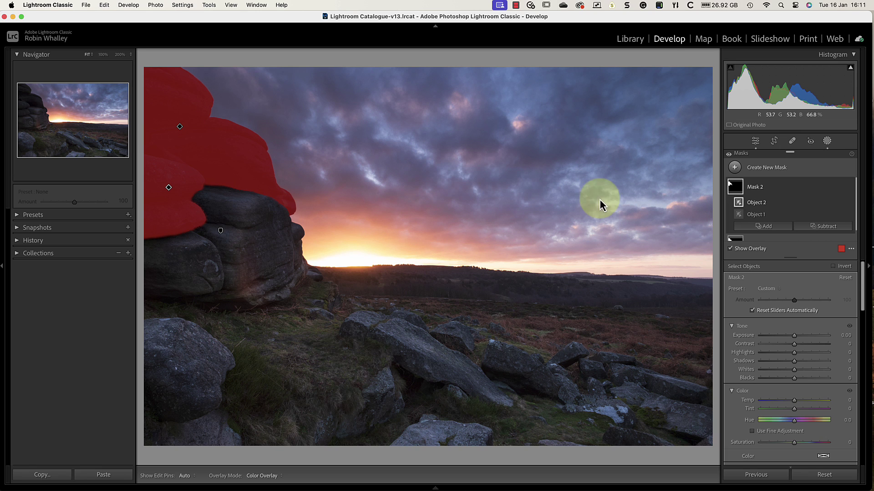
# Step: Subtract Select Sky from Mask 2, adding a Sky 1 component
pyautogui.click(810, 228)
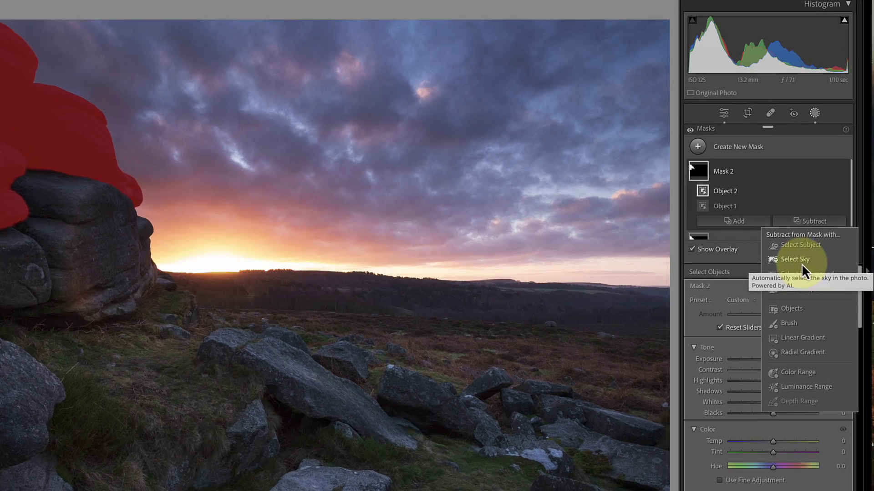
pyautogui.click(817, 258)
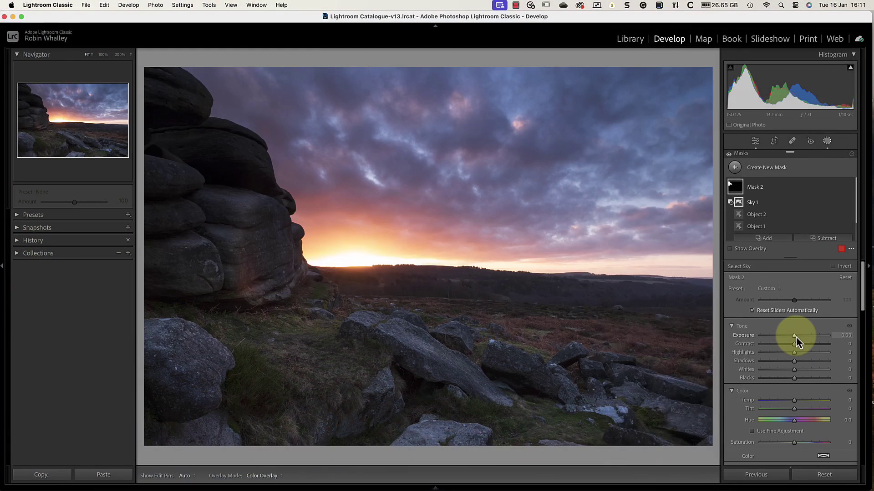
# Step: Raise Mask 2's Exposure to 0.93 and boost its Clarity
pyautogui.moveTo(794, 336); pyautogui.dragTo(800, 363)
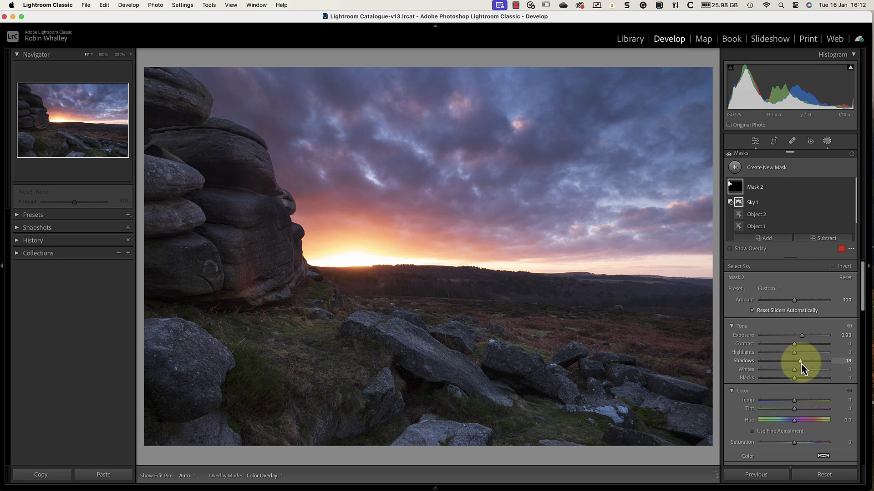
pyautogui.scroll(-5, 799, 364)
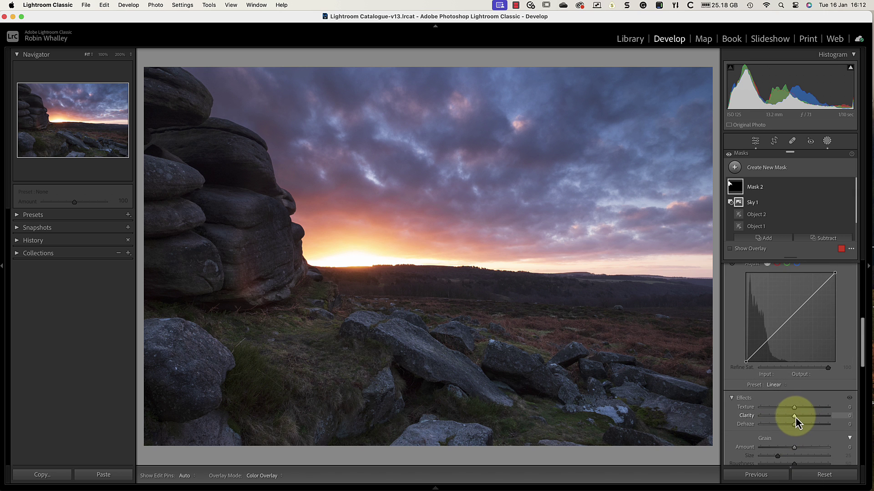
pyautogui.moveTo(796, 417); pyautogui.dragTo(799, 417)
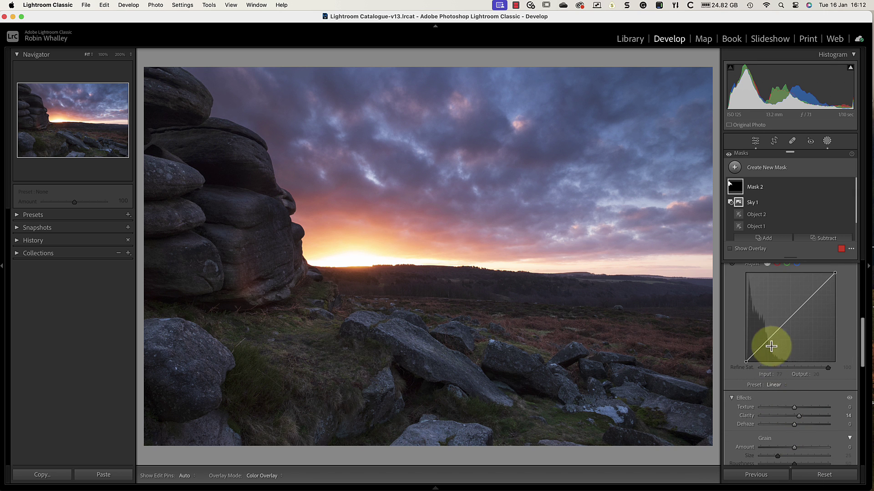
pyautogui.scroll(5, 772, 336)
pyautogui.scroll(2, 771, 331)
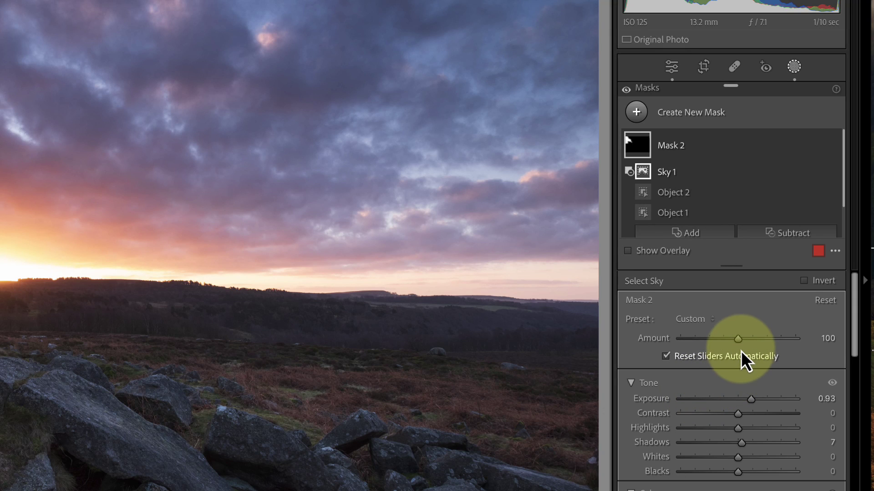
# Step: Set Mask 2's Amount to 85 and lift its Shadows, then set Mask 1's Amount to 95
pyautogui.moveTo(739, 343); pyautogui.dragTo(757, 345)
pyautogui.moveTo(736, 346); pyautogui.dragTo(734, 347)
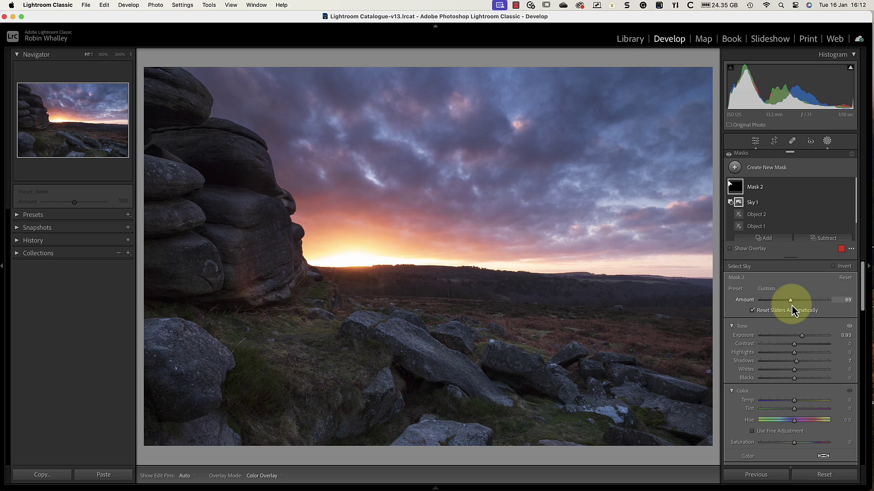
pyautogui.moveTo(790, 305); pyautogui.dragTo(786, 293)
pyautogui.scroll(-2, 771, 222)
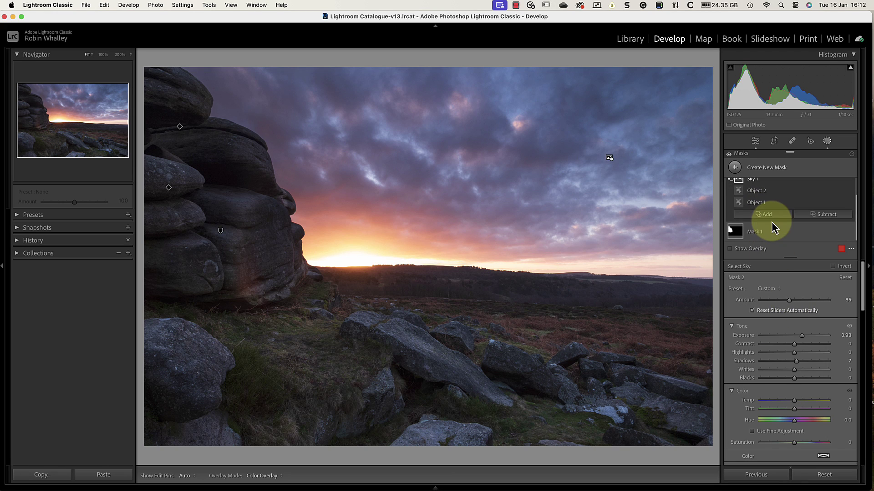
pyautogui.click(768, 232)
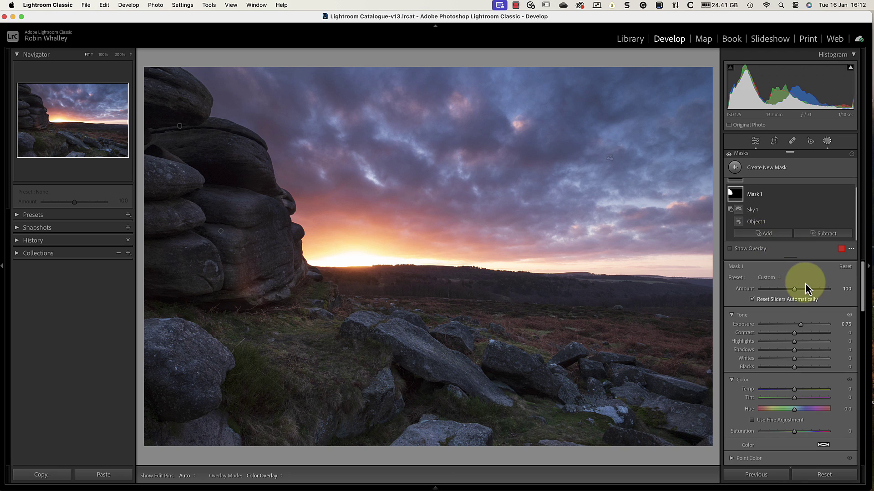
pyautogui.moveTo(794, 290)
pyautogui.mouseDown()
pyautogui.moveTo(807, 289)
pyautogui.moveTo(792, 290)
pyautogui.mouseUp()
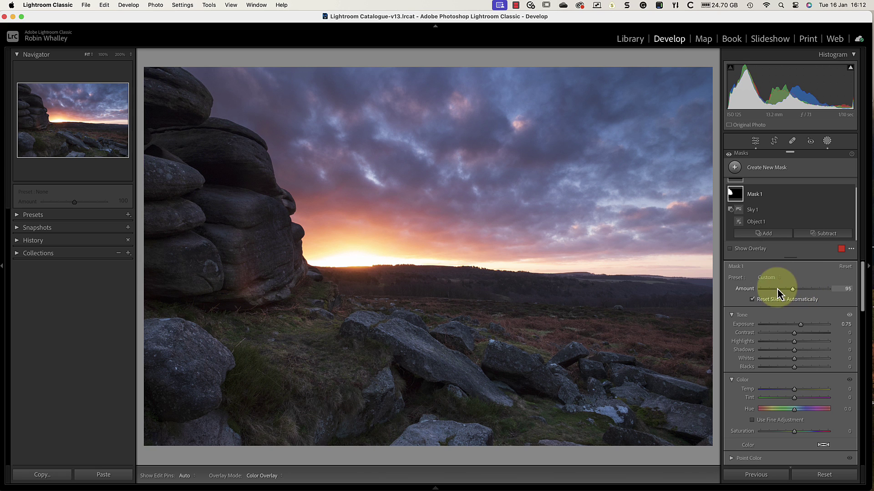
# Step: Exit masking, view the brightened gritstone rocks in side-by-side Before/After, then return to Loupe view
pyautogui.click(755, 147)
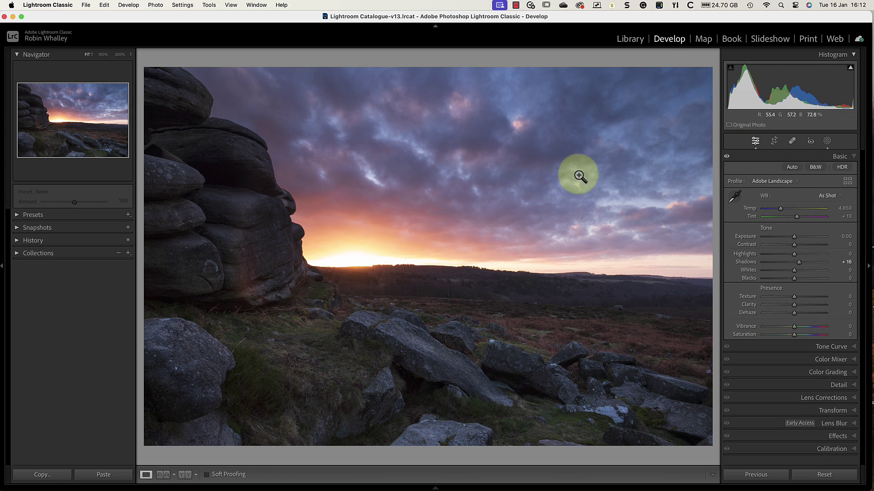
pyautogui.click(184, 475)
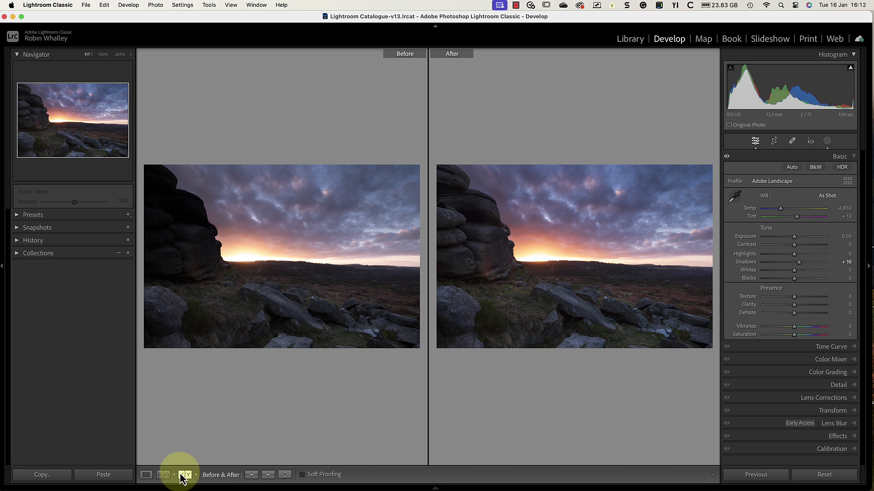
pyautogui.click(146, 475)
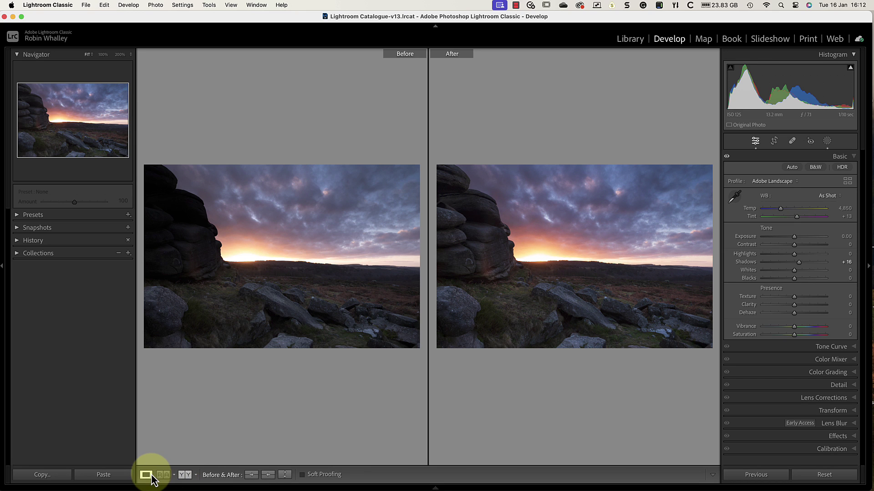